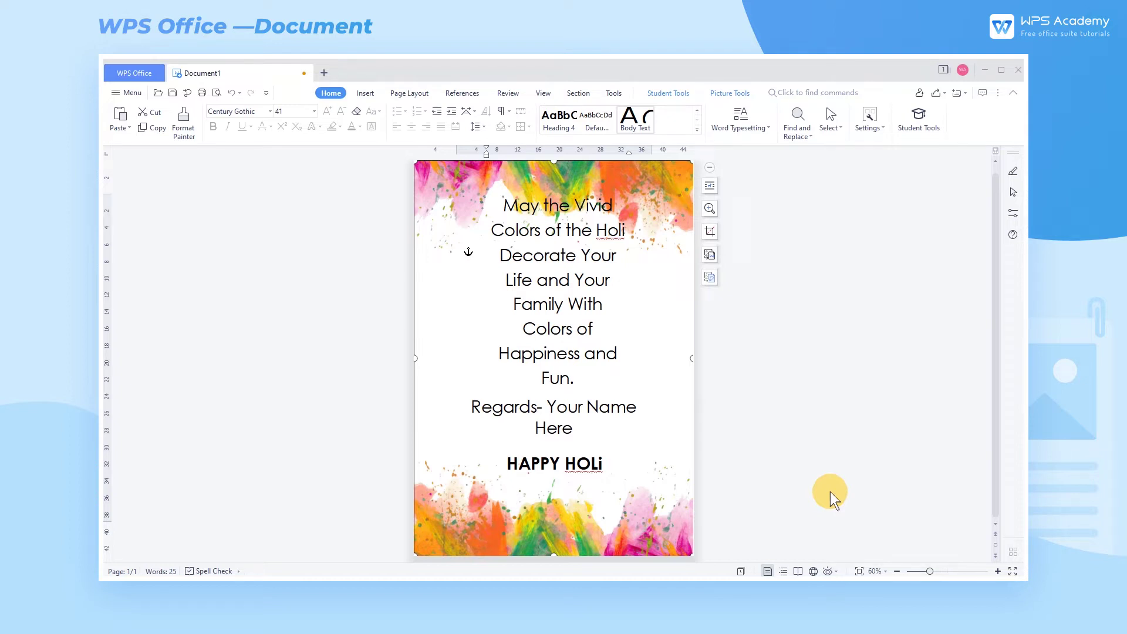
- Open the Icon Library and browse the Business and Education sets, ending back on Recommended
click(364, 92)
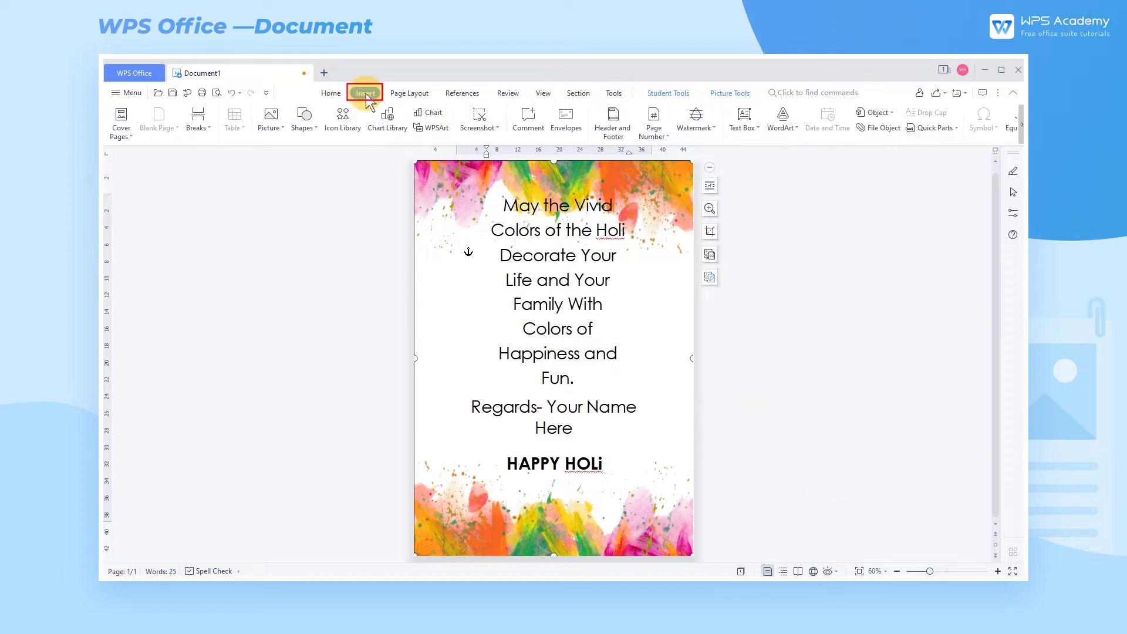
click(361, 118)
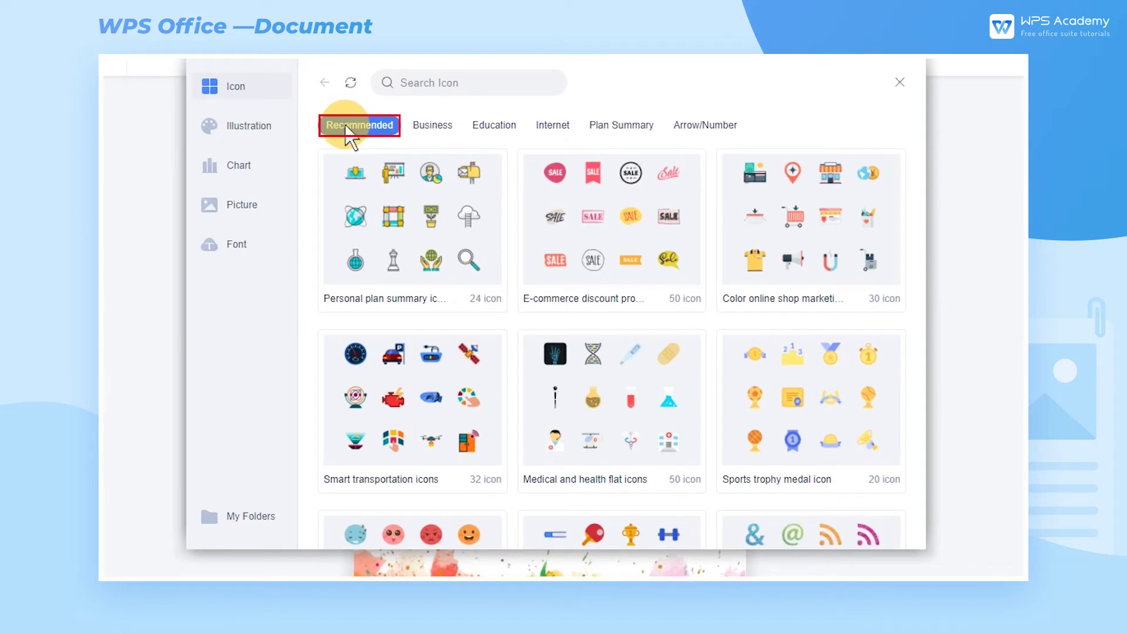
click(430, 124)
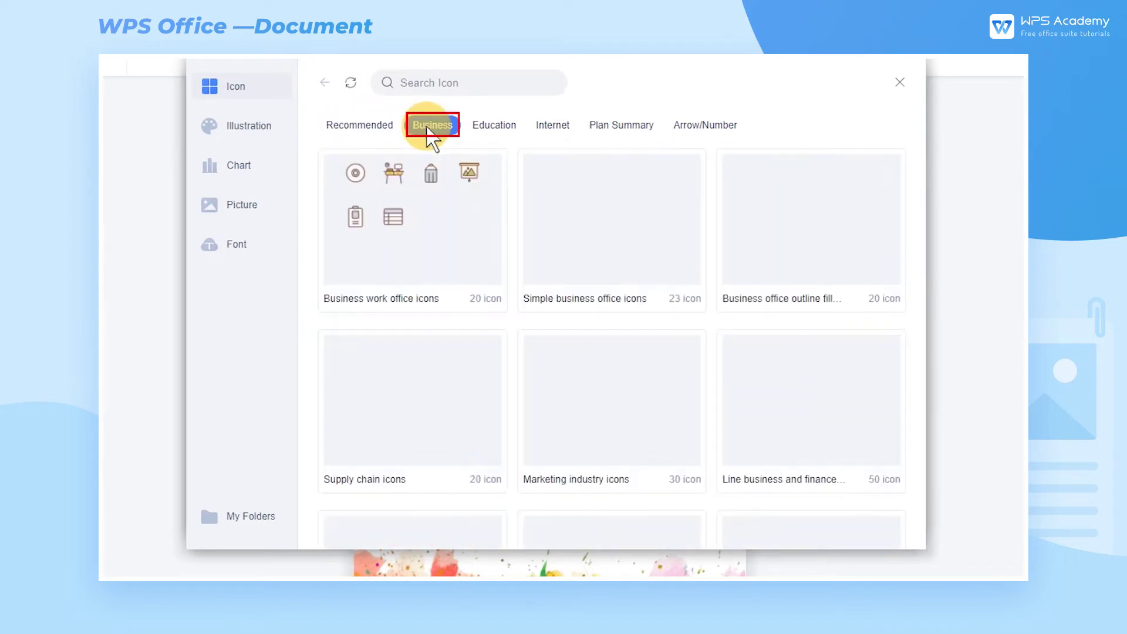
click(493, 123)
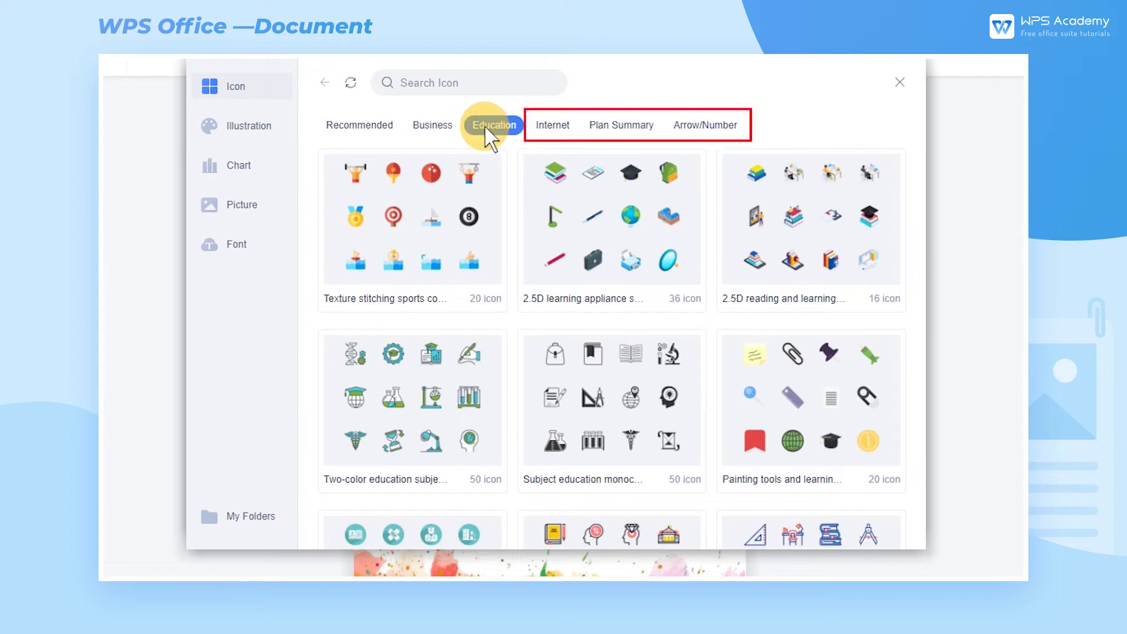
click(360, 124)
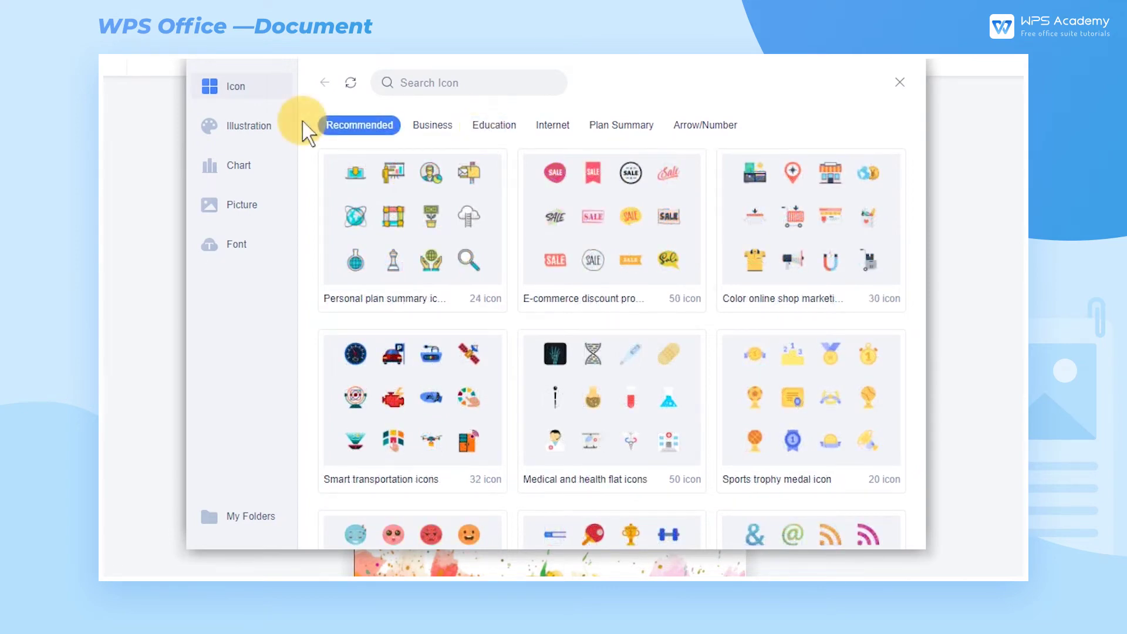
scroll(921, 264, down, 5)
- Insert the first icon from the Wet garbage set on the last recommended page
click(699, 529)
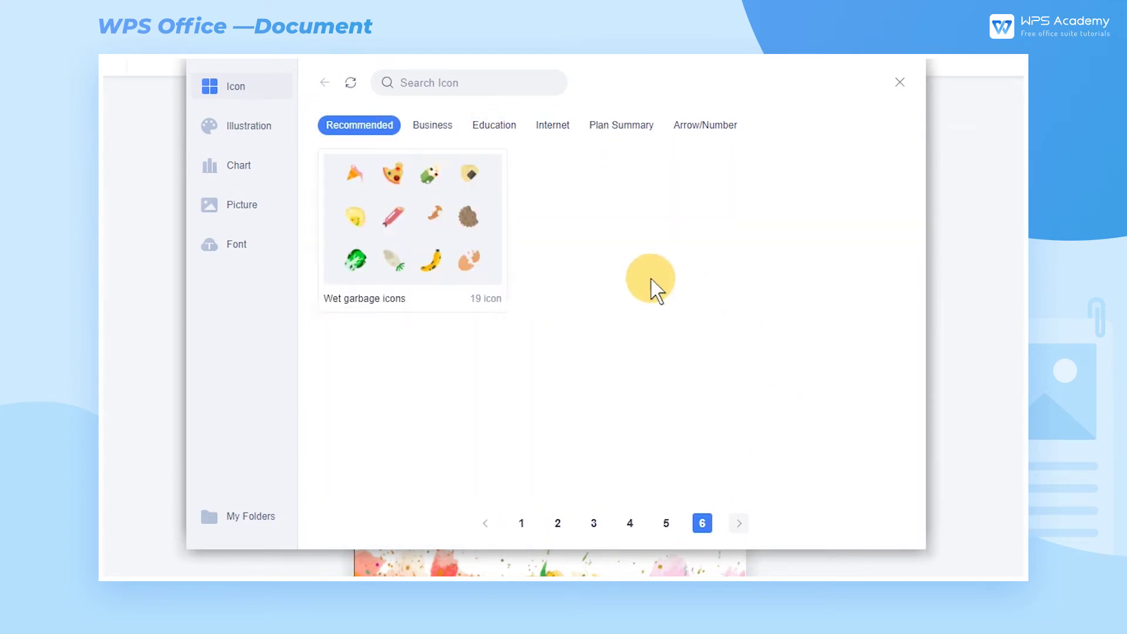
click(445, 201)
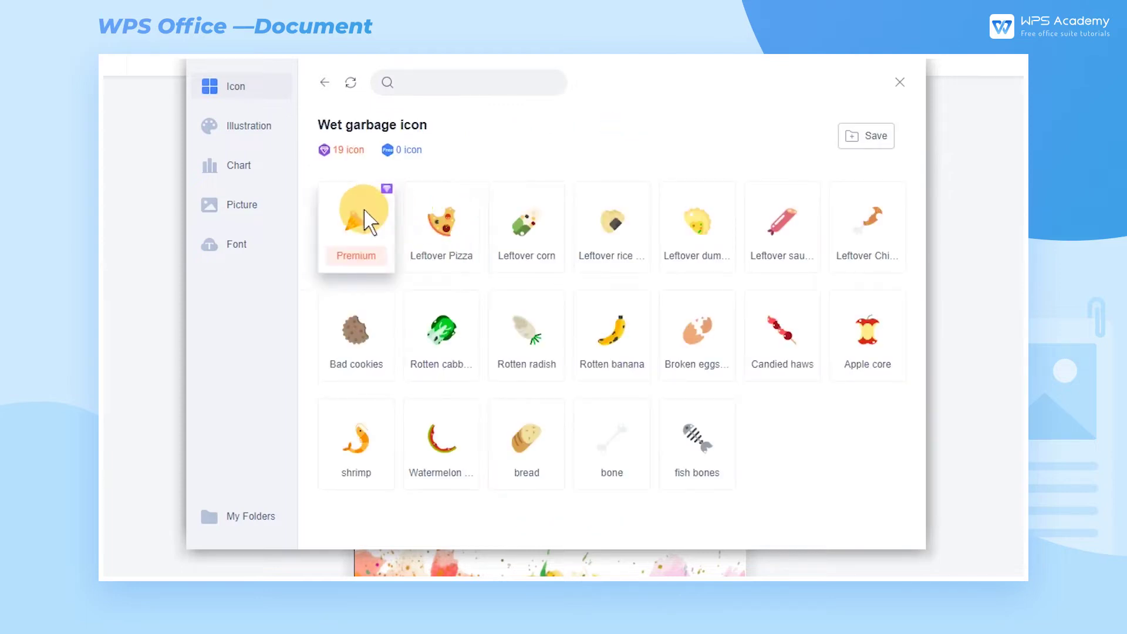
click(356, 220)
click(615, 312)
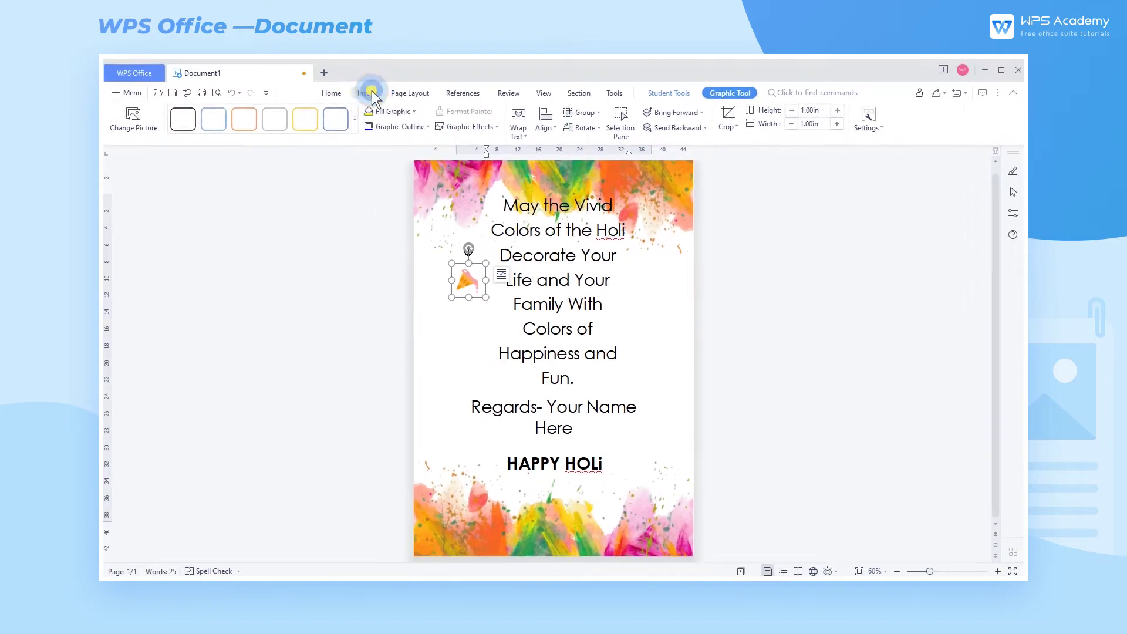
- Search the Icon Library for 'HAPPY' and insert the party-hat emoji result
click(342, 119)
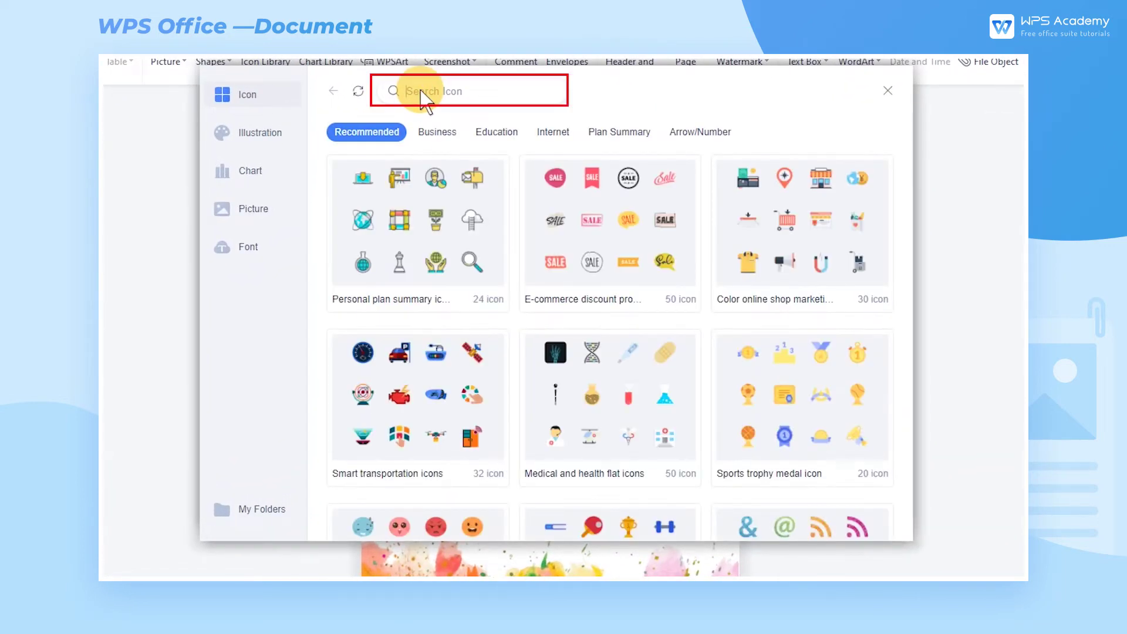
click(431, 93)
text(HAPPY)
key(Return)
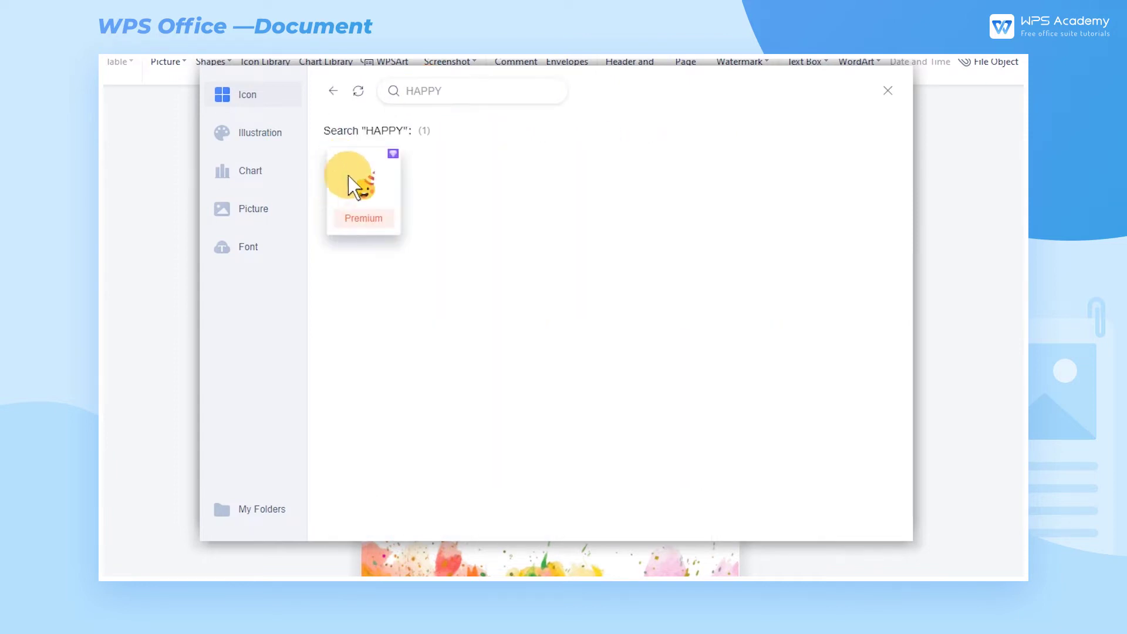
click(358, 182)
click(614, 314)
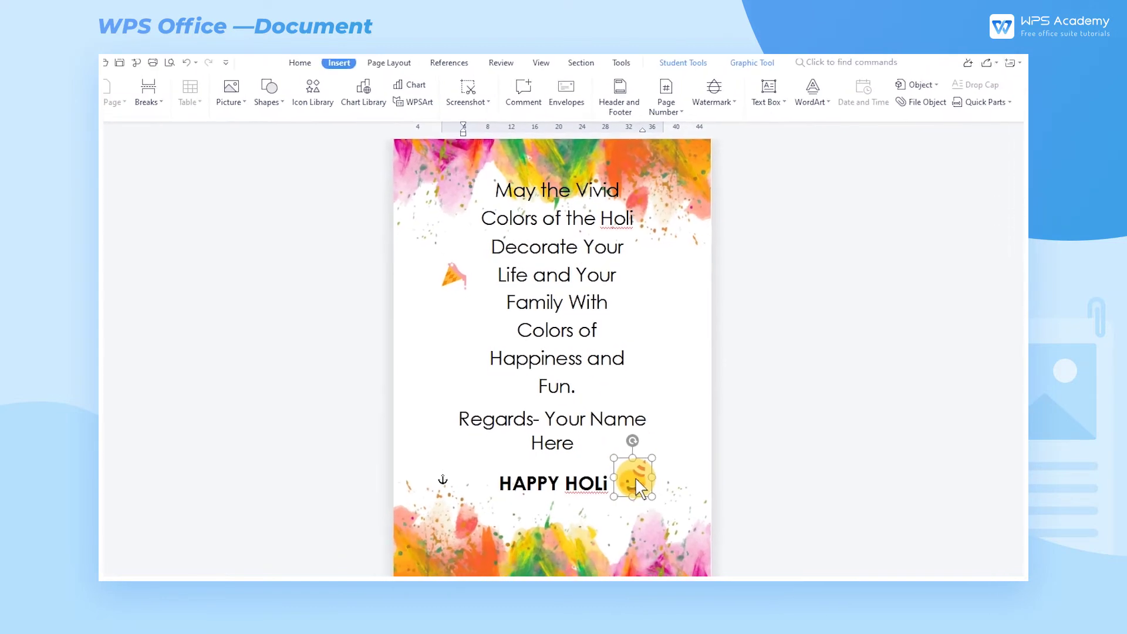
- Reopen the Icon Library and save the Colorful cute emoji icons set
click(345, 120)
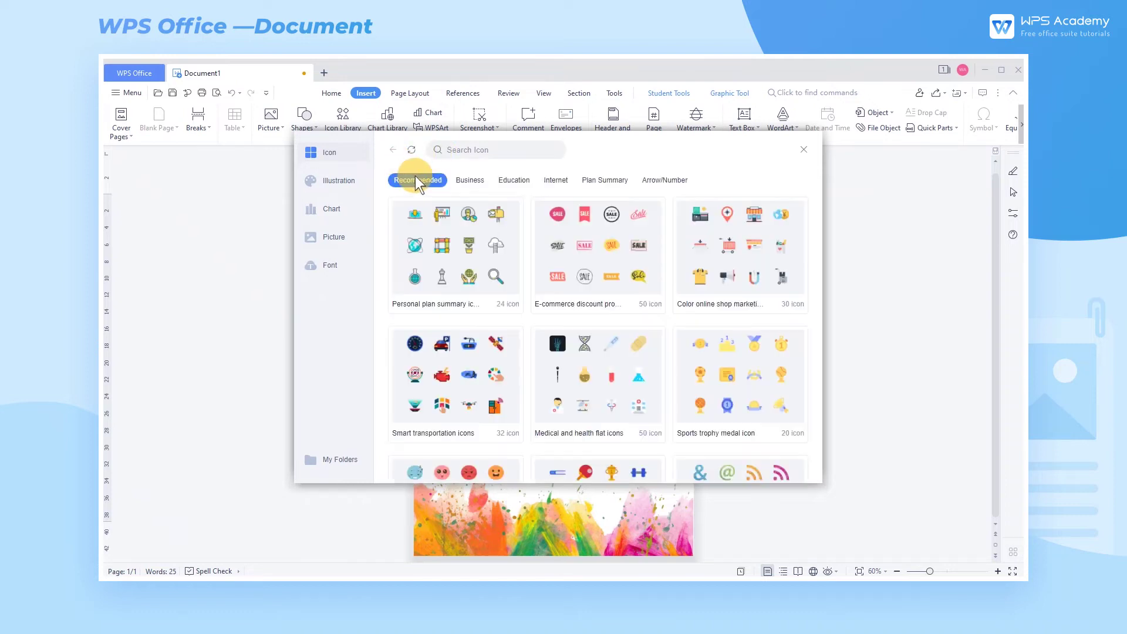
click(499, 365)
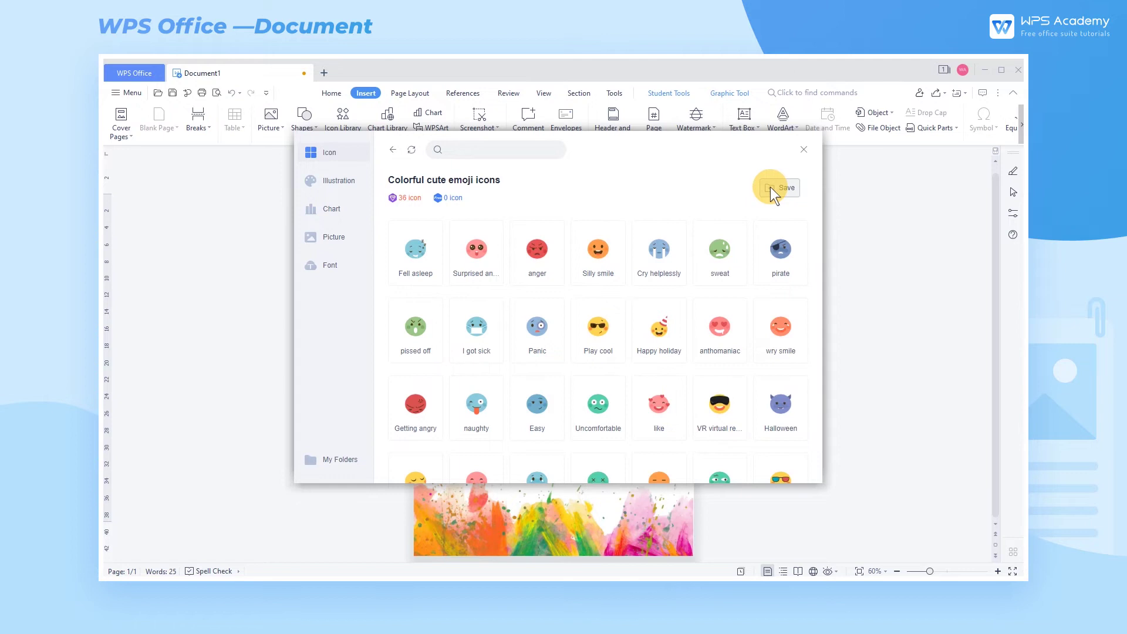
click(771, 187)
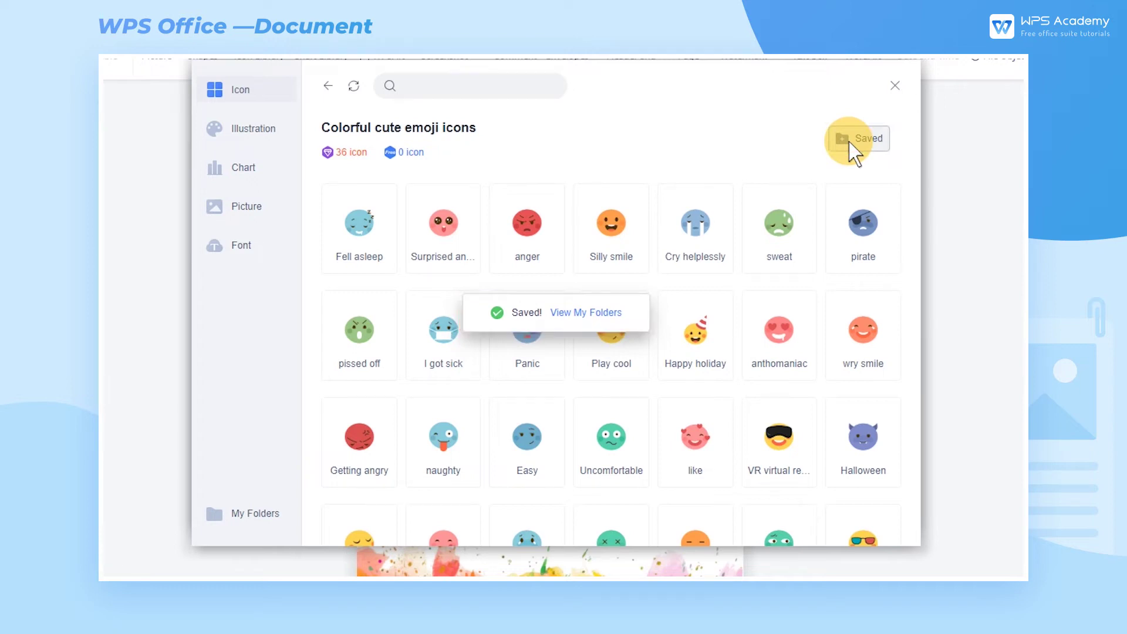
- Unsave the Personal plan summary icon set from My Workboard
click(255, 514)
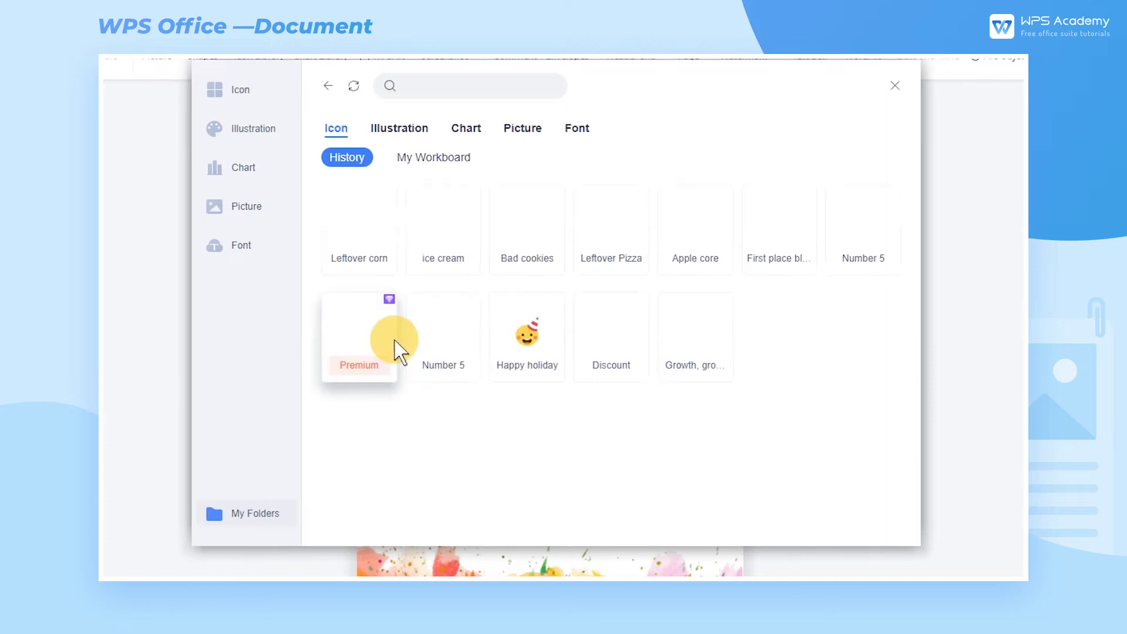
click(434, 157)
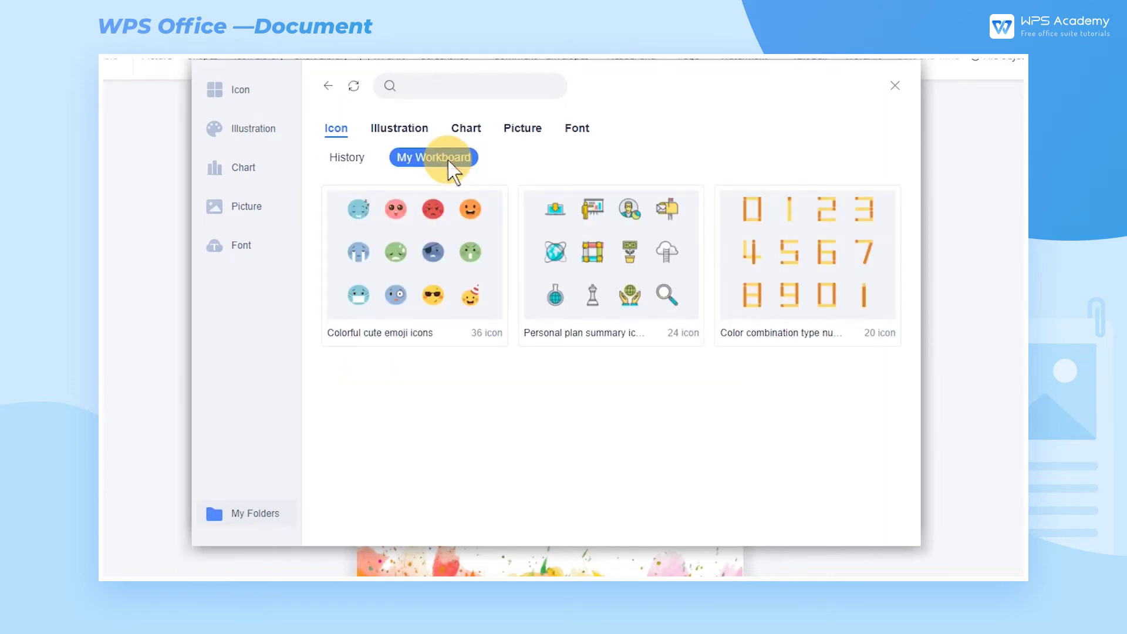
click(563, 207)
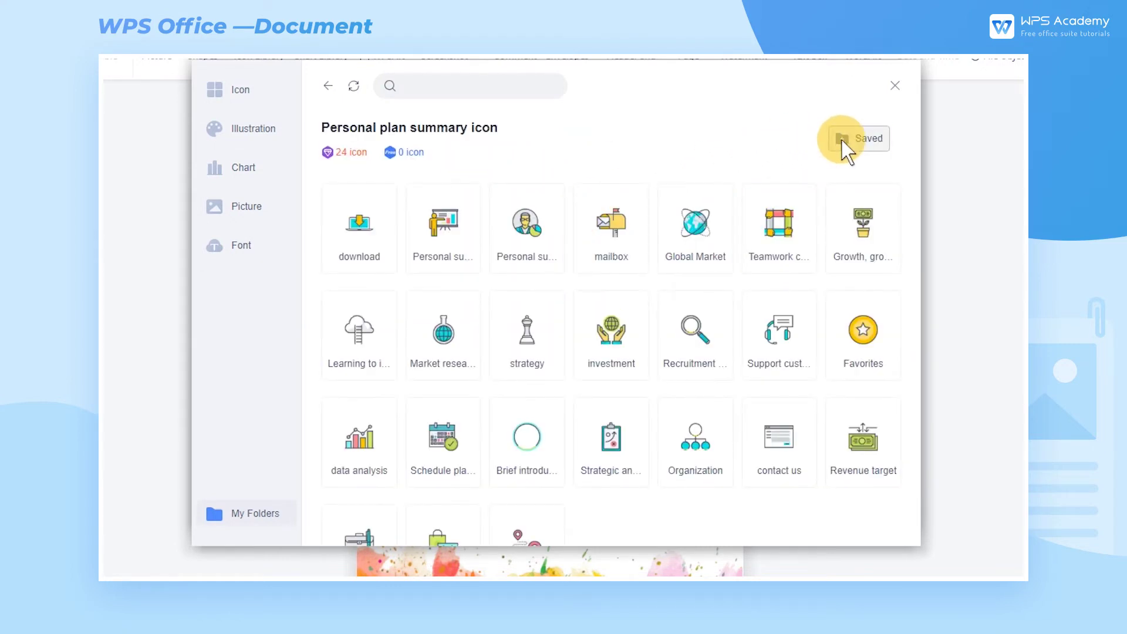
click(857, 138)
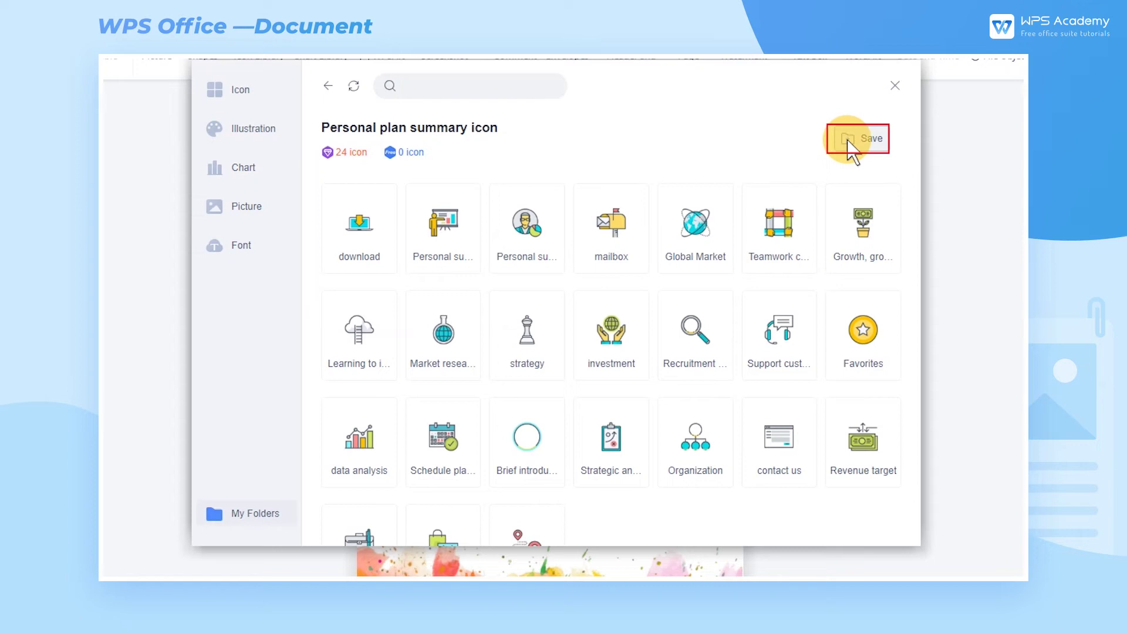
- Confirm the emoji and number sets remain in My Workboard, then close the library
click(256, 514)
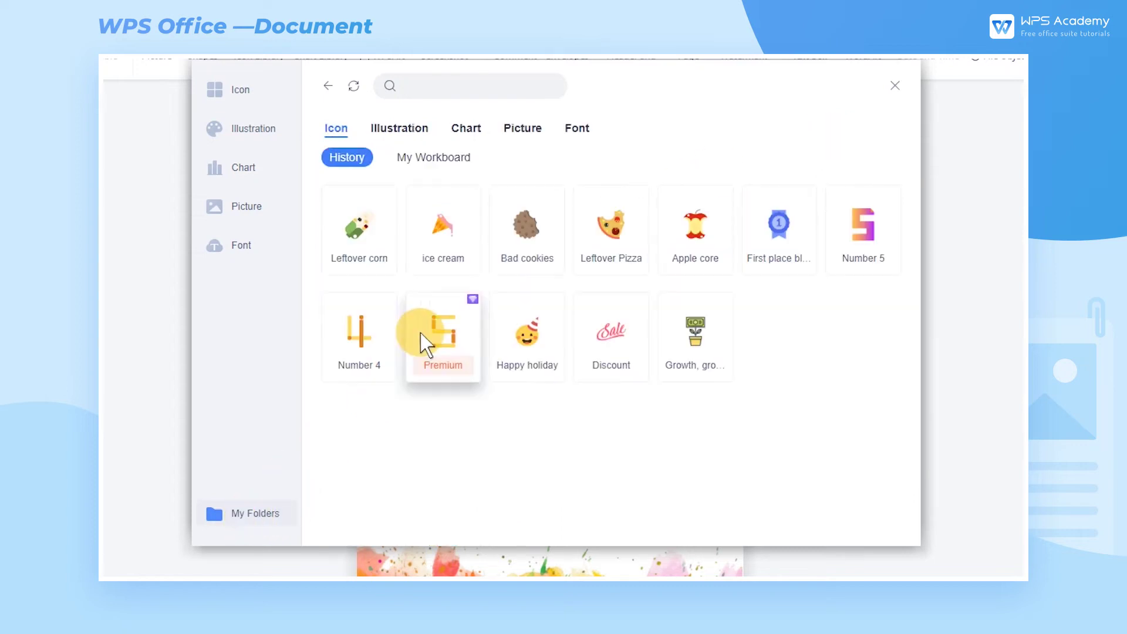
click(436, 157)
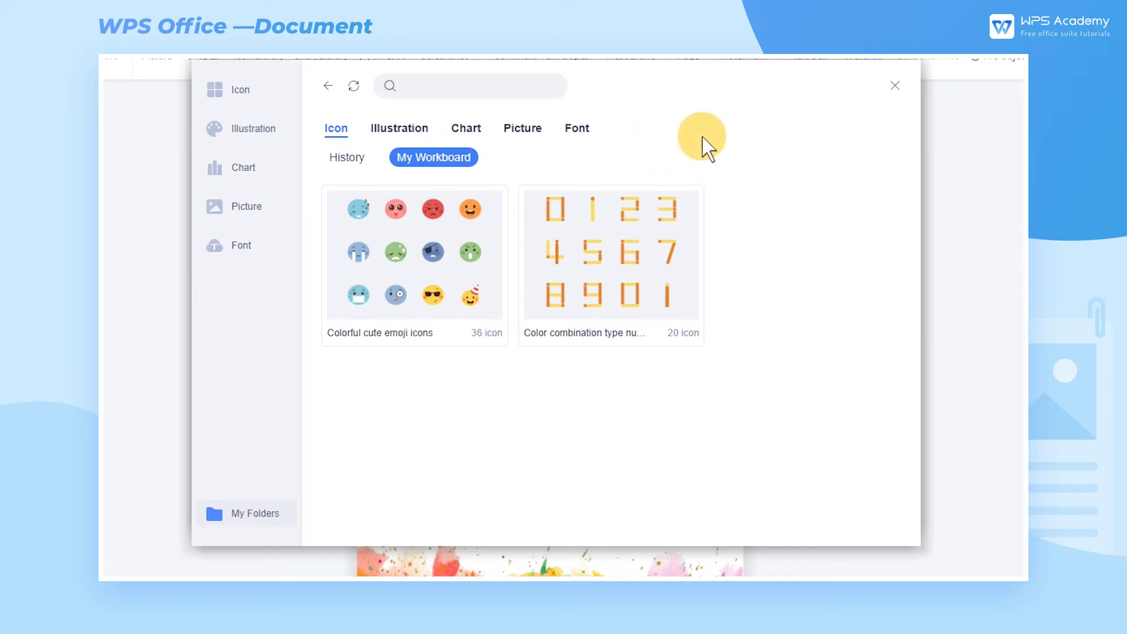
click(898, 86)
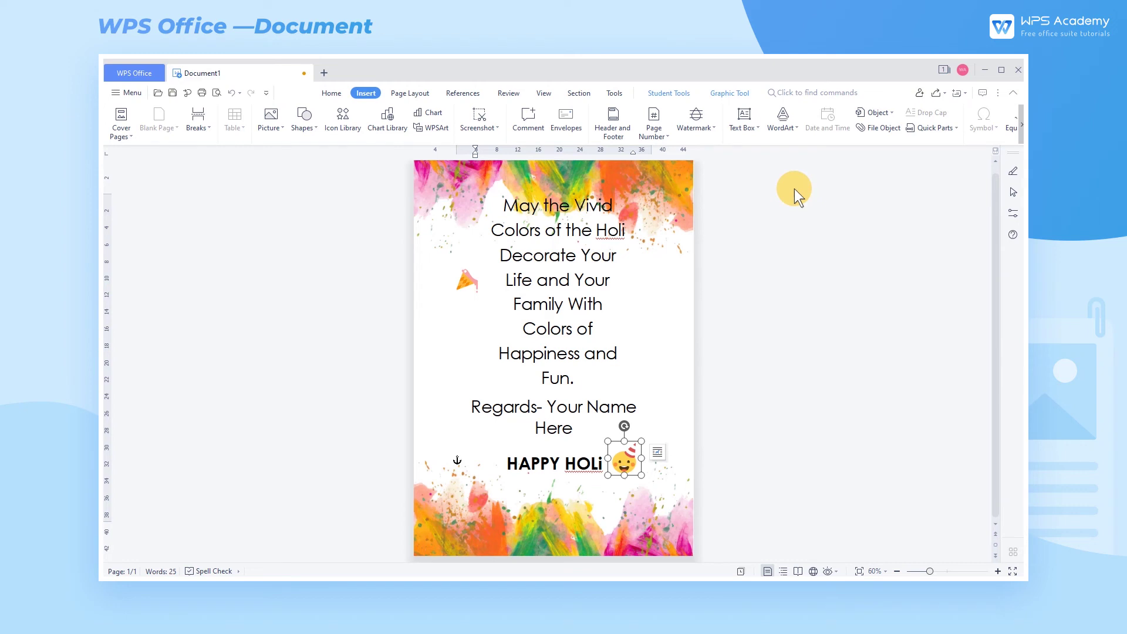
- Open About WPS Office from the home page settings menu, showing version 11.2.0.10447
click(134, 75)
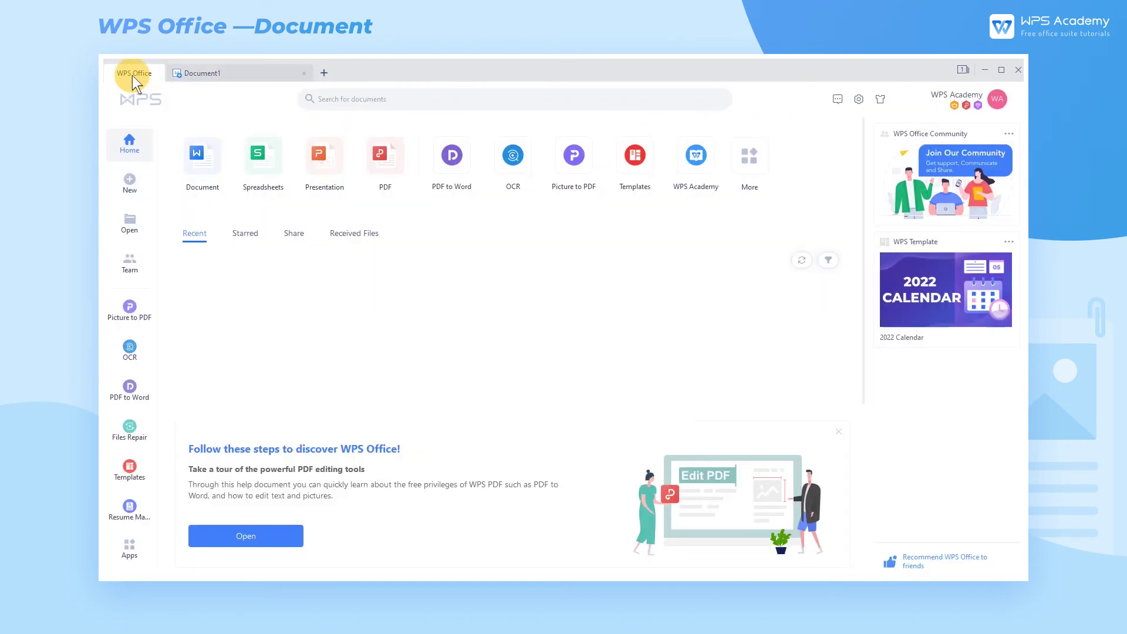
click(858, 98)
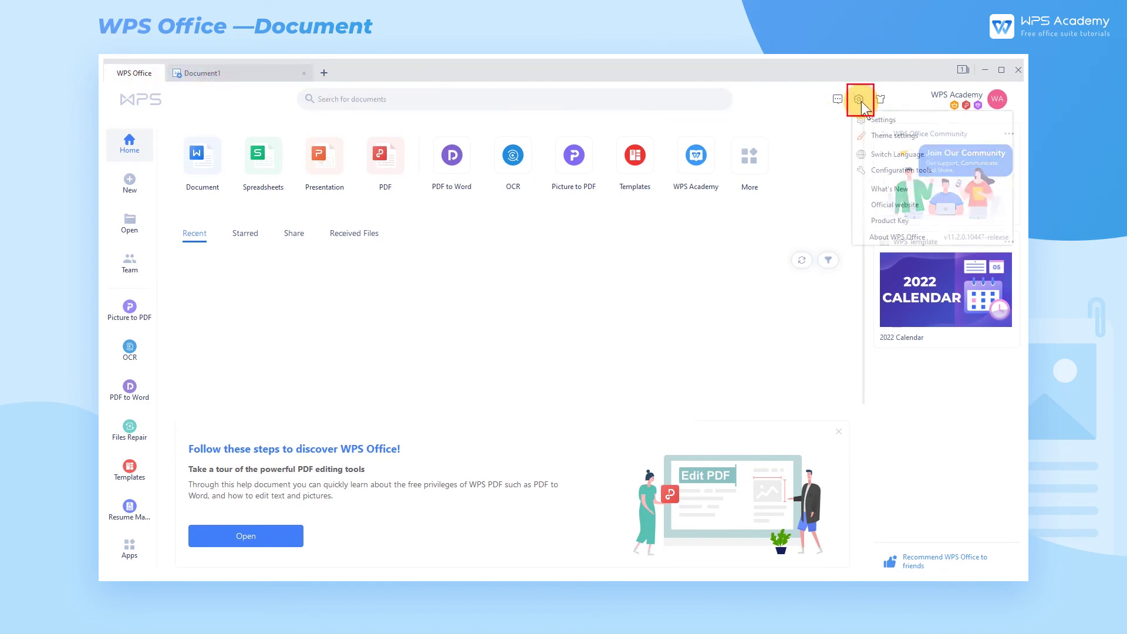
click(878, 235)
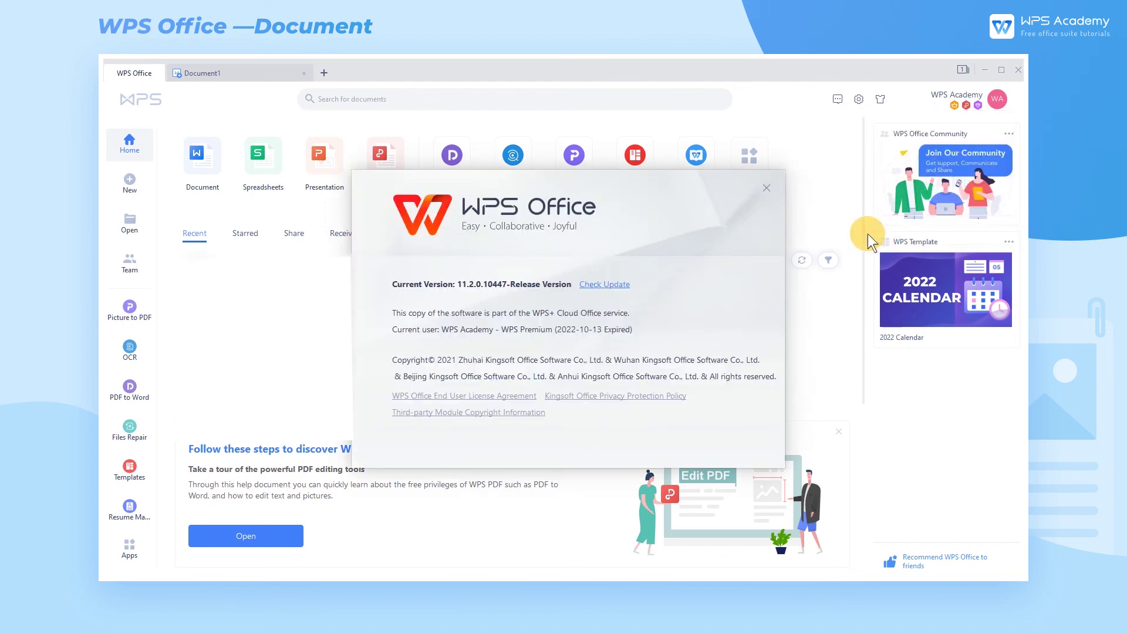